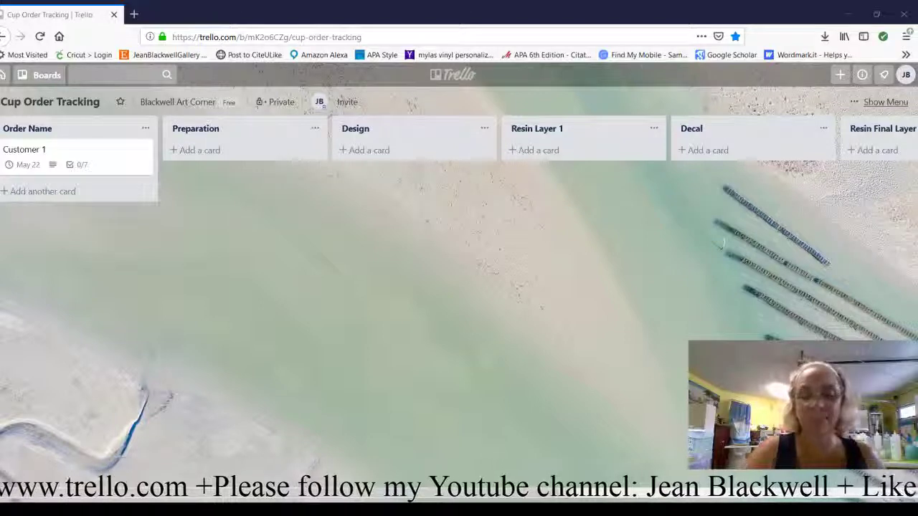
{"action": "key", "text": "alt+Tab"}
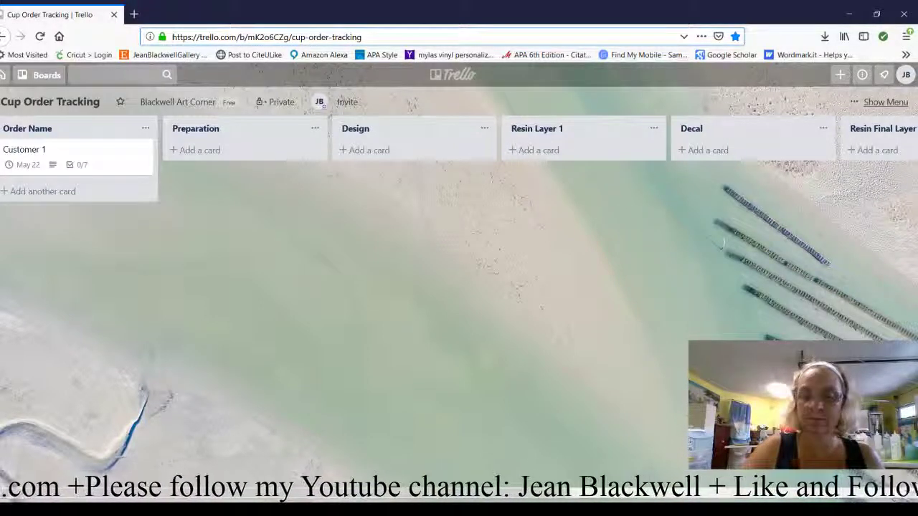
{"action": "key", "text": "alt+Tab"}
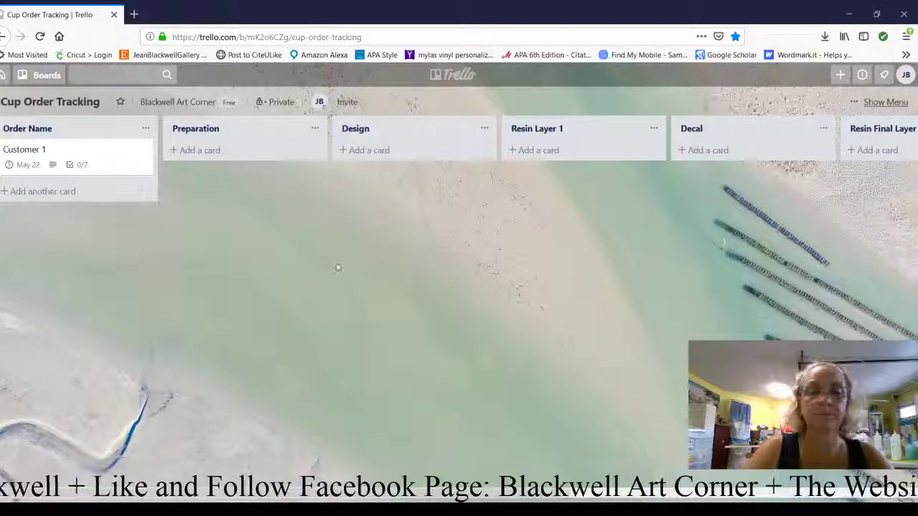
{"action": "double_click", "coordinate": [337, 269]}
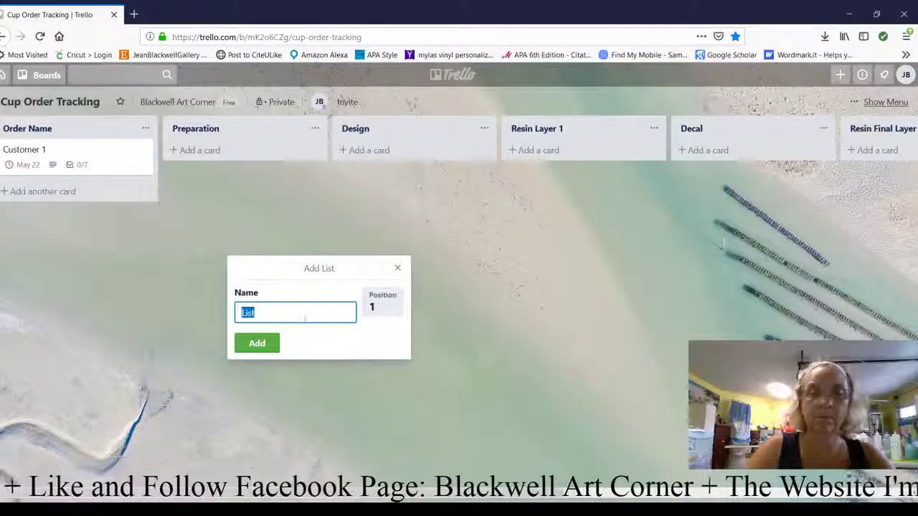
{"action": "left_click", "coordinate": [396, 268]}
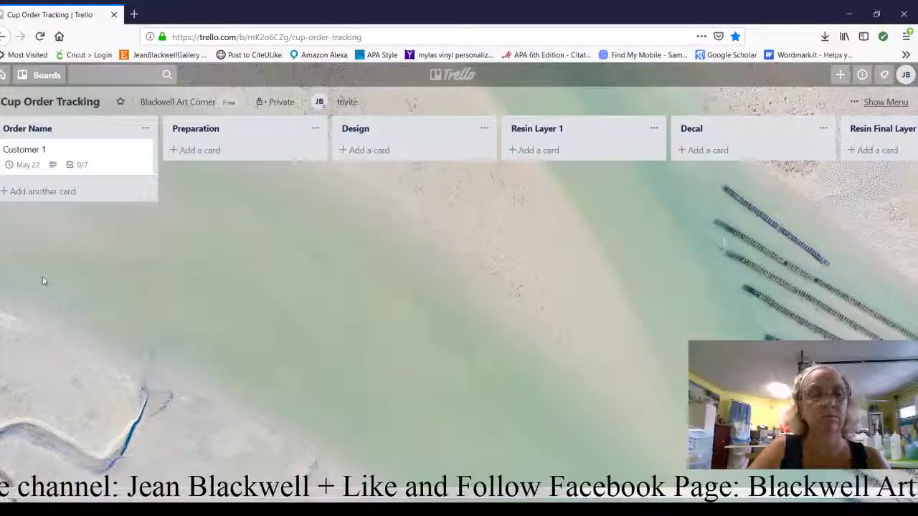
Add a card titled "testing" to the Order Name list
{"action": "left_click", "coordinate": [47, 194]}
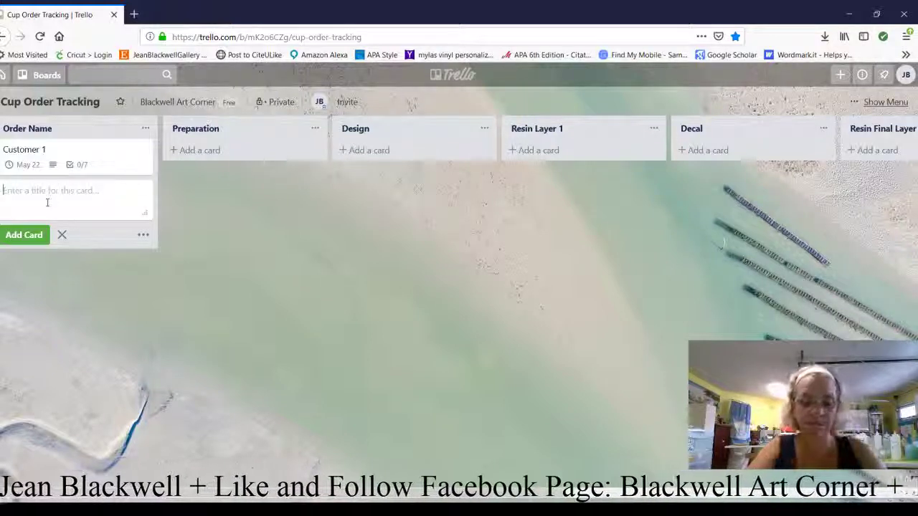
{"action": "type", "text": "testing"}
{"action": "key", "text": "Return"}
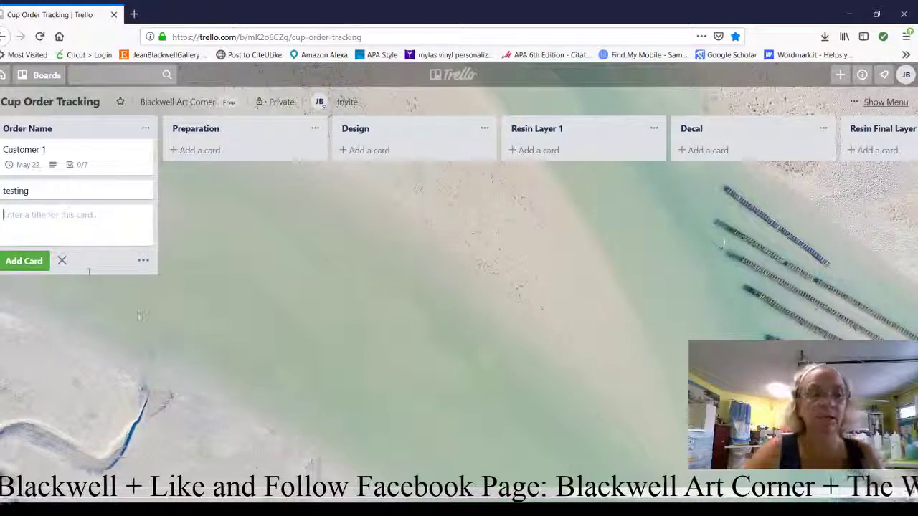
{"action": "left_click", "coordinate": [141, 316]}
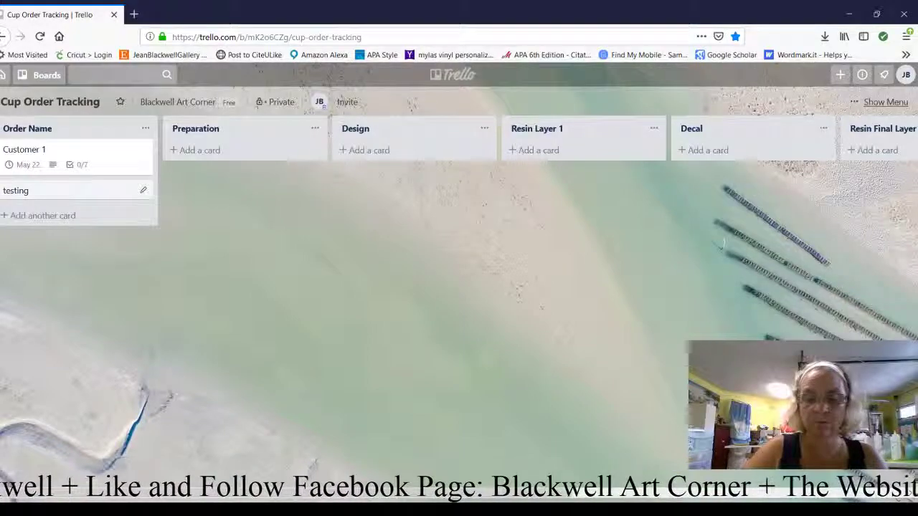
{"action": "key", "text": "super+d"}
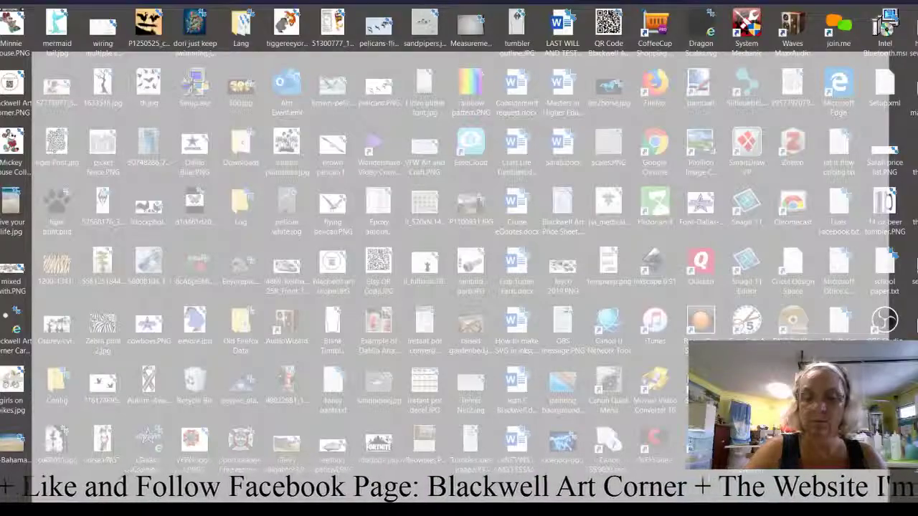
{"action": "key", "text": "super+d"}
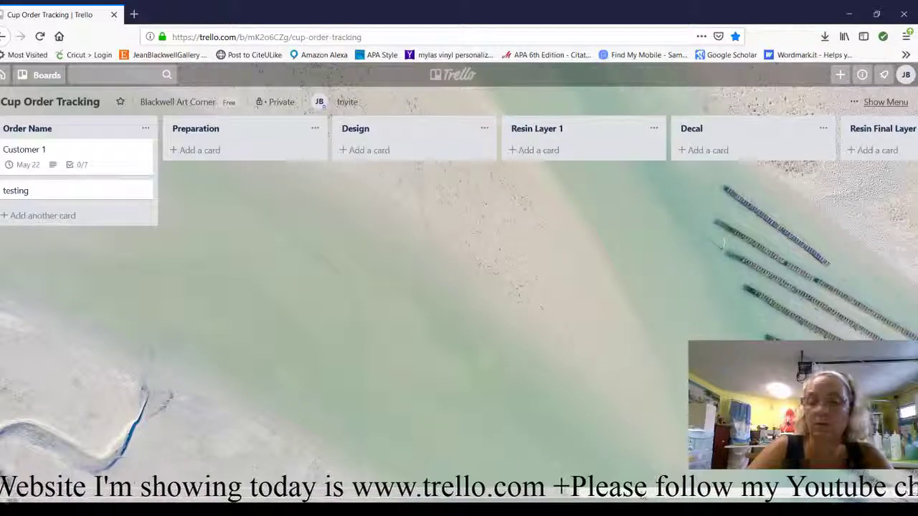
{"action": "scroll", "coordinate": [459, 143], "scroll_direction": "right", "scroll_amount": 5}
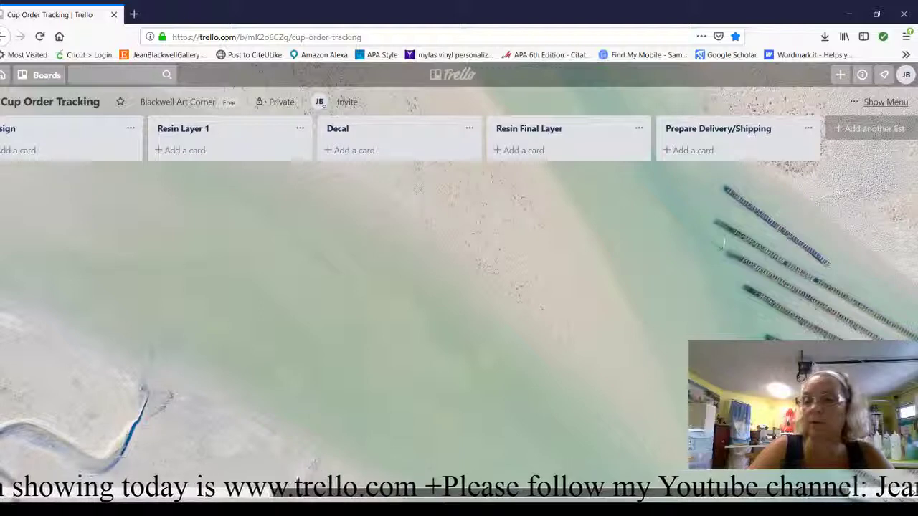
{"action": "scroll", "coordinate": [459, 143], "scroll_direction": "left", "scroll_amount": 5}
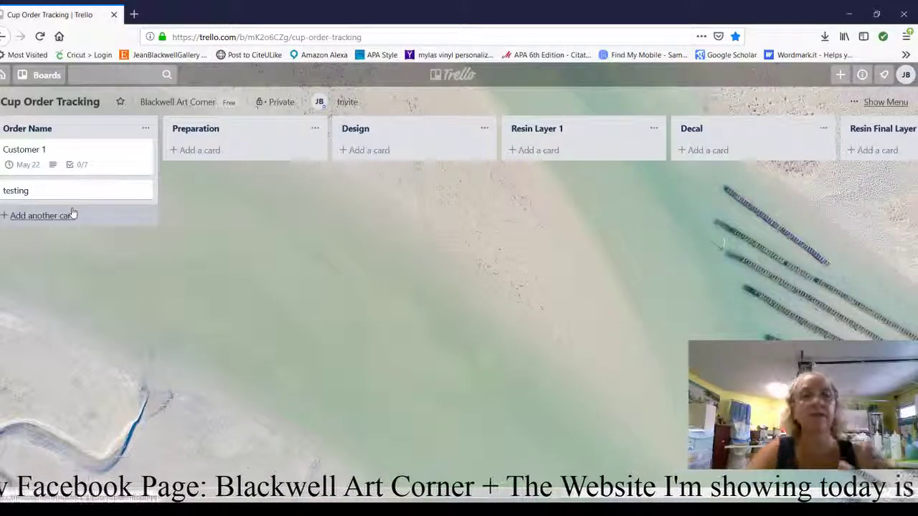
Open the Customer 1 card and save its due date as 5/22/2019 at 12:00 PM with a reminder 1 day before
{"action": "left_click", "coordinate": [30, 153]}
{"action": "left_click", "coordinate": [31, 154]}
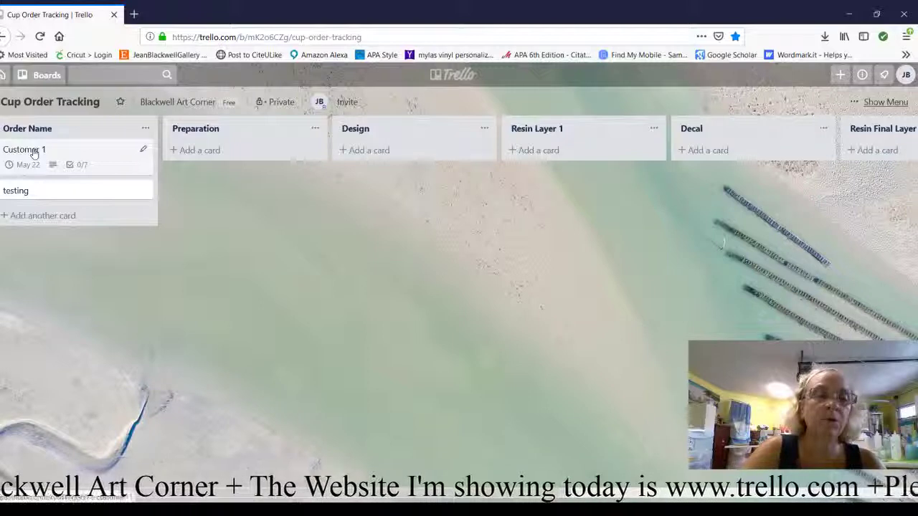
{"action": "left_click", "coordinate": [41, 161]}
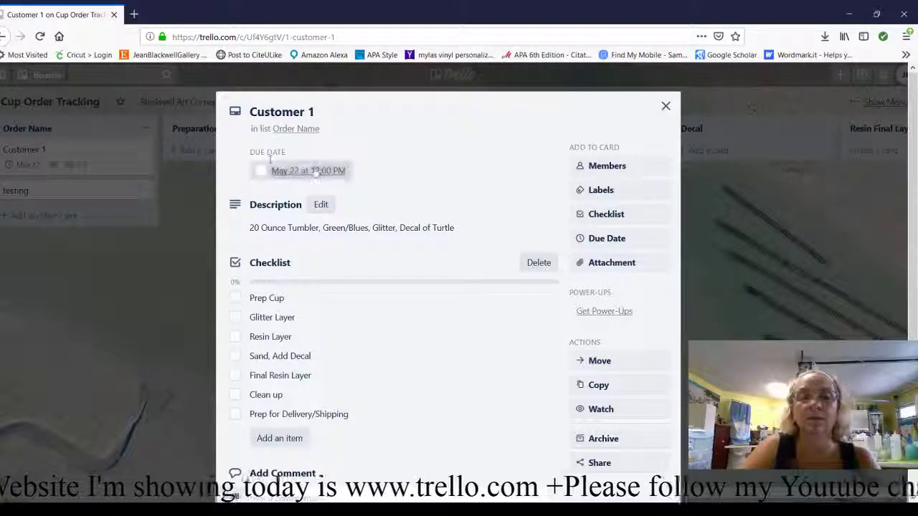
{"action": "left_click", "coordinate": [611, 240]}
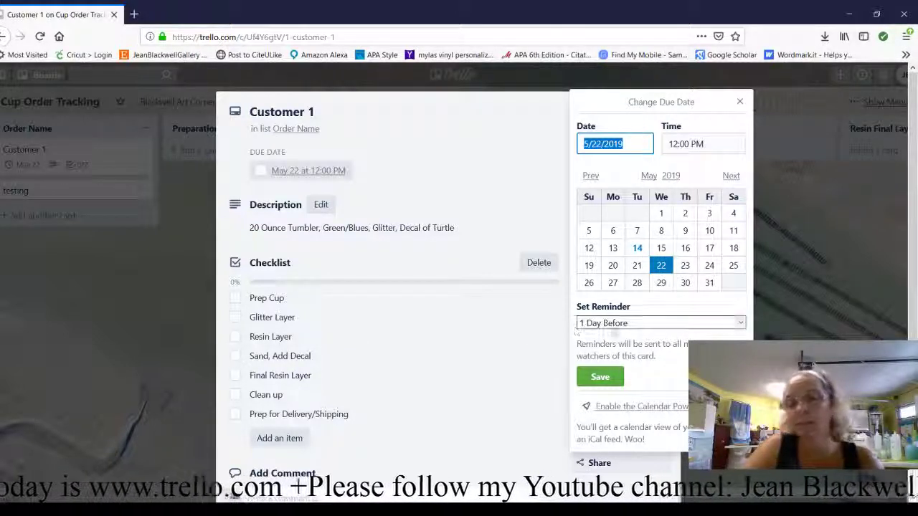
{"action": "left_click", "coordinate": [611, 326]}
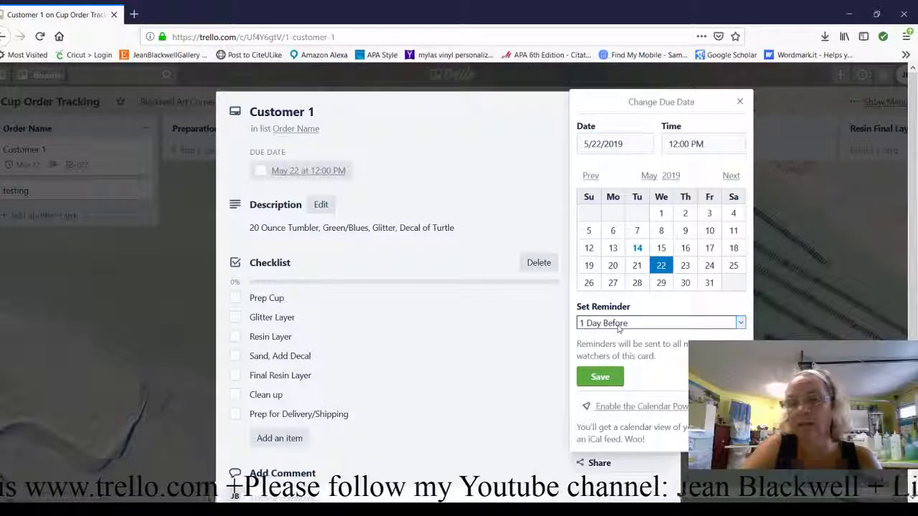
{"action": "left_click", "coordinate": [600, 378]}
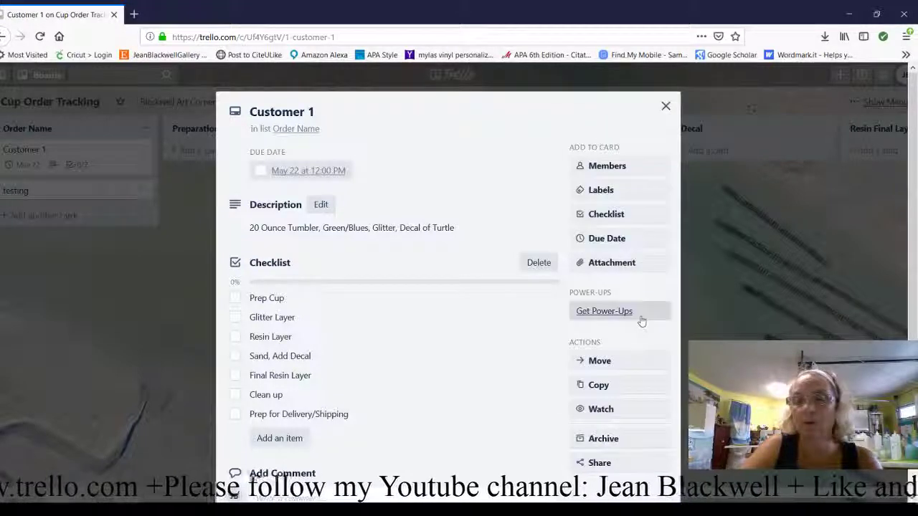
{"action": "left_click", "coordinate": [604, 239]}
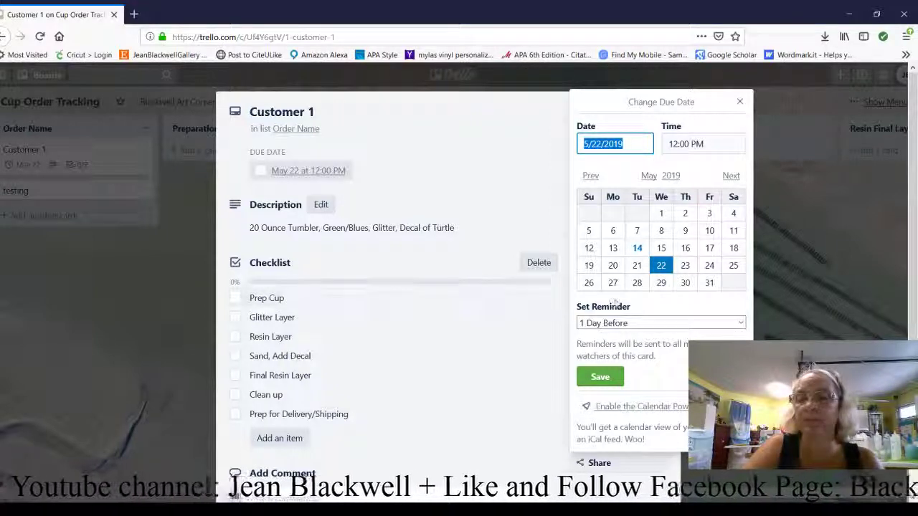
{"action": "left_click", "coordinate": [739, 104]}
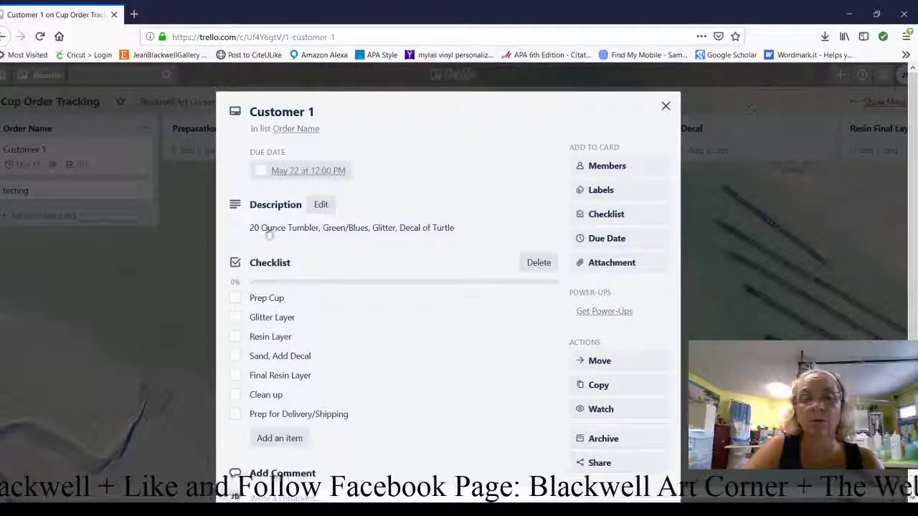
{"action": "double_click", "coordinate": [272, 229]}
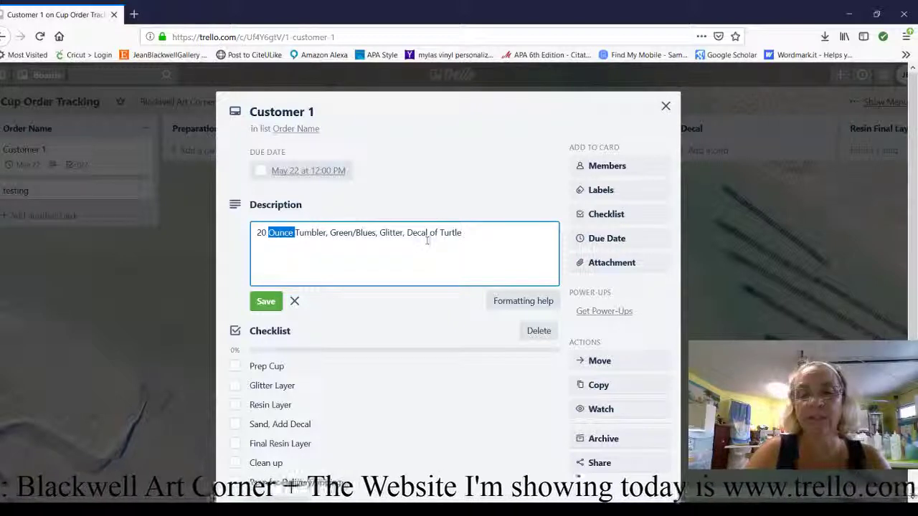
{"action": "left_click", "coordinate": [611, 264]}
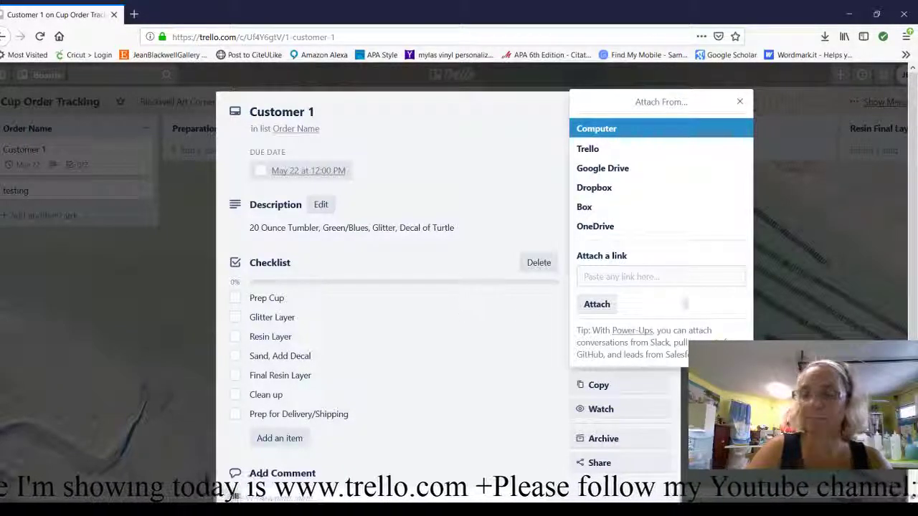
{"action": "left_click", "coordinate": [524, 375]}
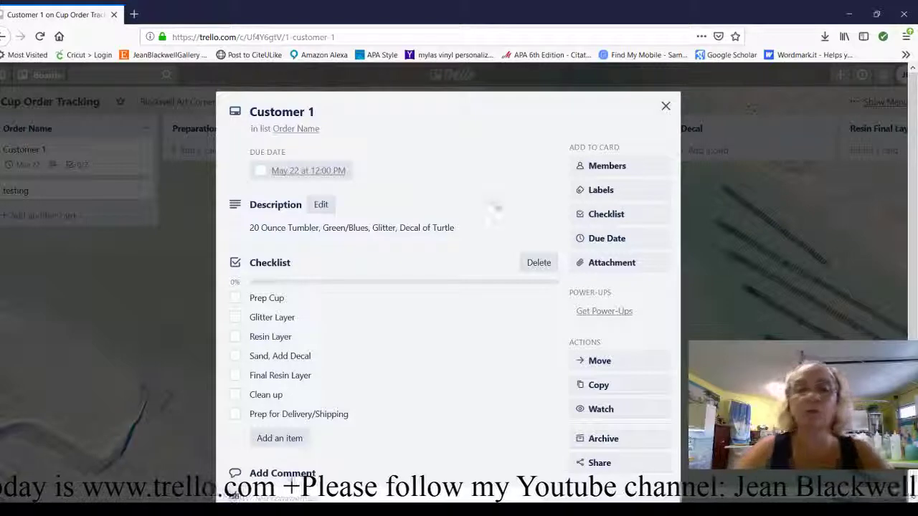
Attach the tree image 1633518.jpg to the Customer 1 card and return to the board
{"action": "left_click", "coordinate": [597, 264]}
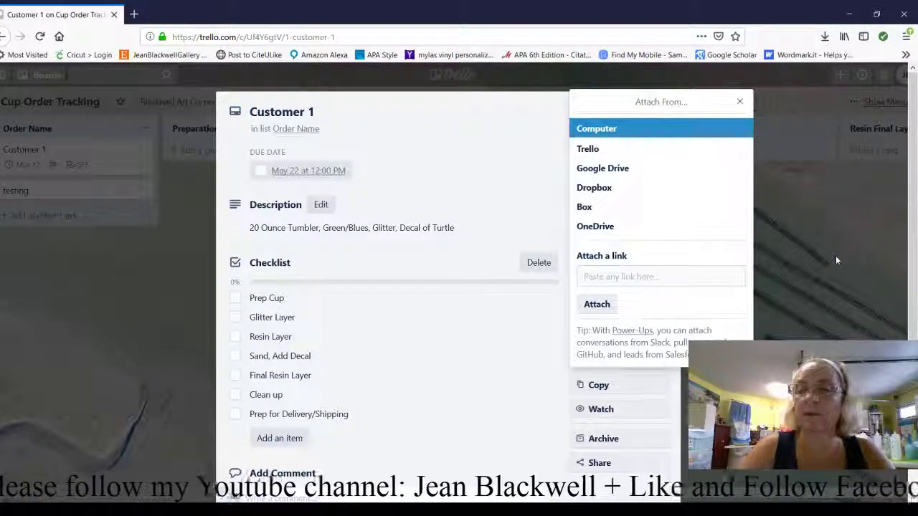
{"action": "key", "text": "ctrl+v"}
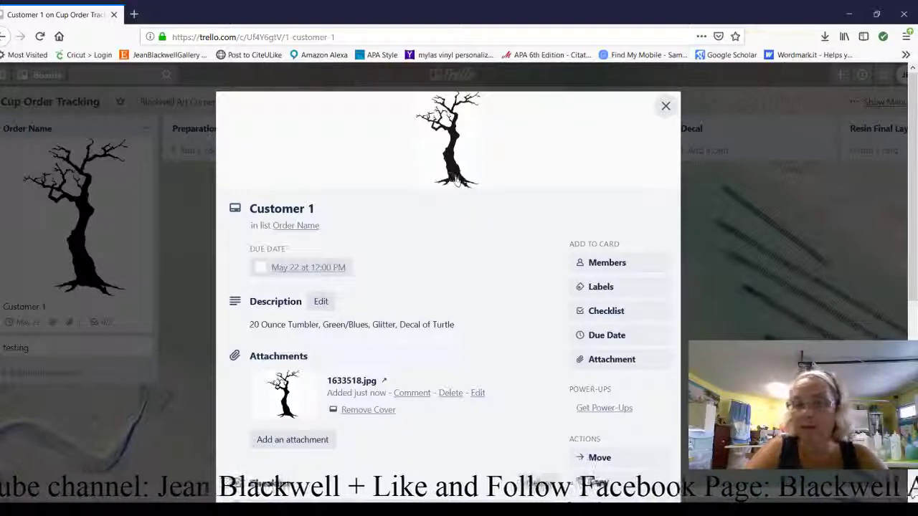
{"action": "scroll", "coordinate": [402, 287], "scroll_direction": "down", "scroll_amount": 3}
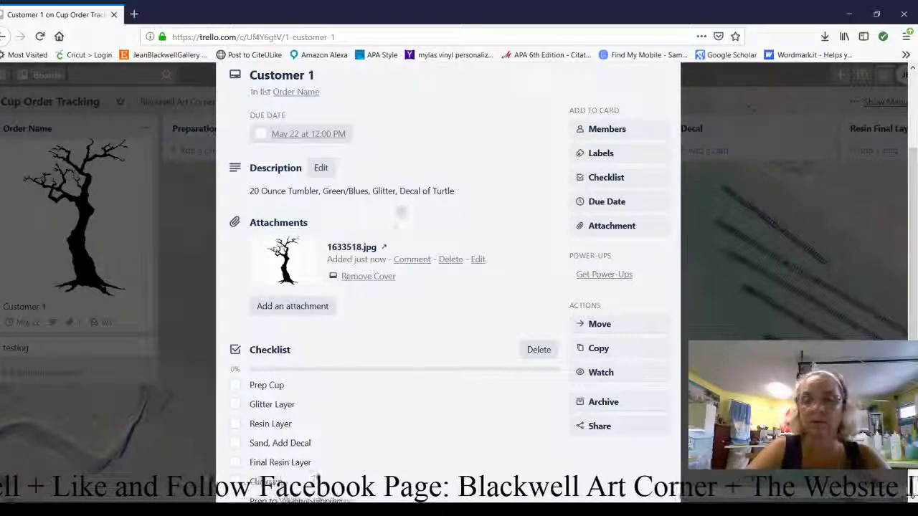
{"action": "scroll", "coordinate": [345, 360], "scroll_direction": "down", "scroll_amount": 2}
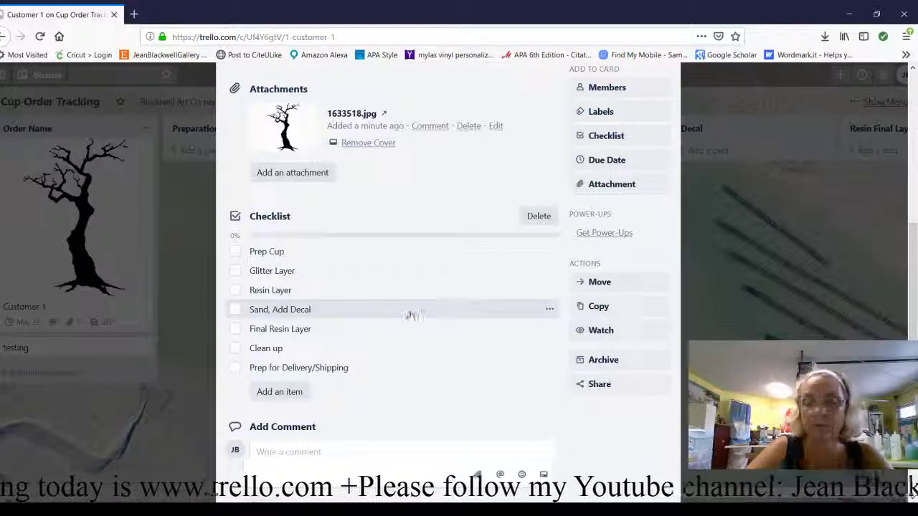
{"action": "left_click", "coordinate": [323, 450]}
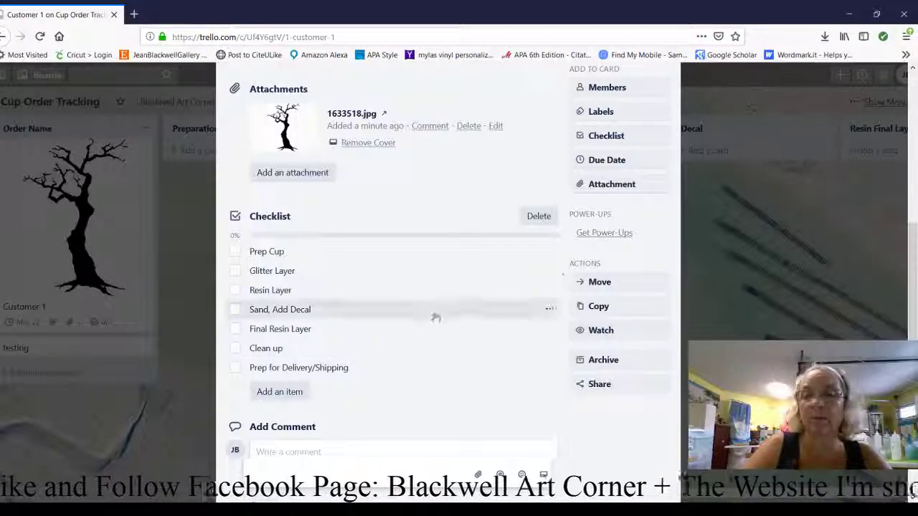
{"action": "scroll", "coordinate": [431, 313], "scroll_direction": "up", "scroll_amount": 4}
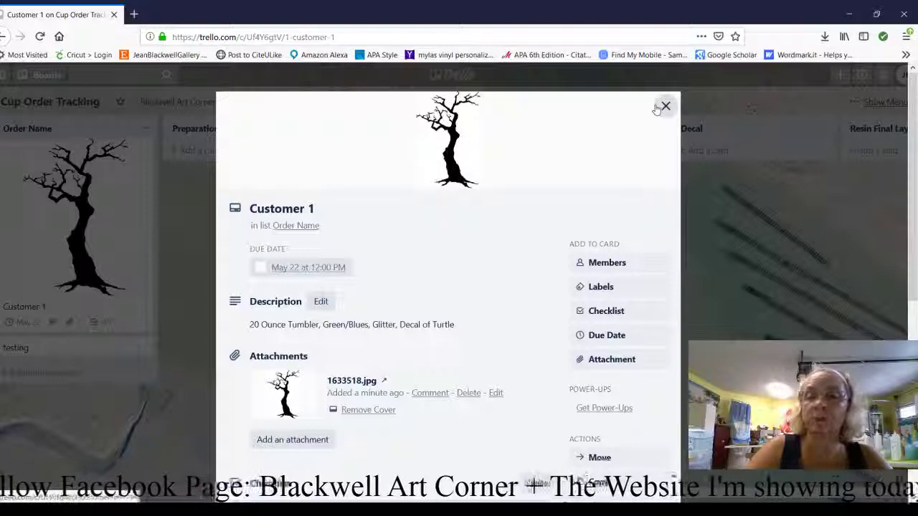
{"action": "left_click", "coordinate": [663, 107]}
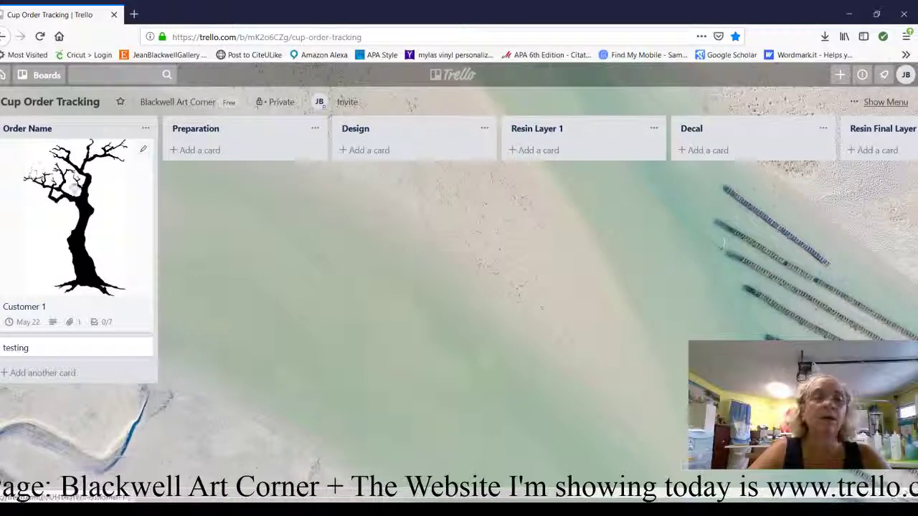
Move the Customer 1 card to the Preparation list and mark Prep Cup as complete in its checklist
{"action": "left_click_drag", "start_coordinate": [78, 221], "coordinate": [248, 223]}
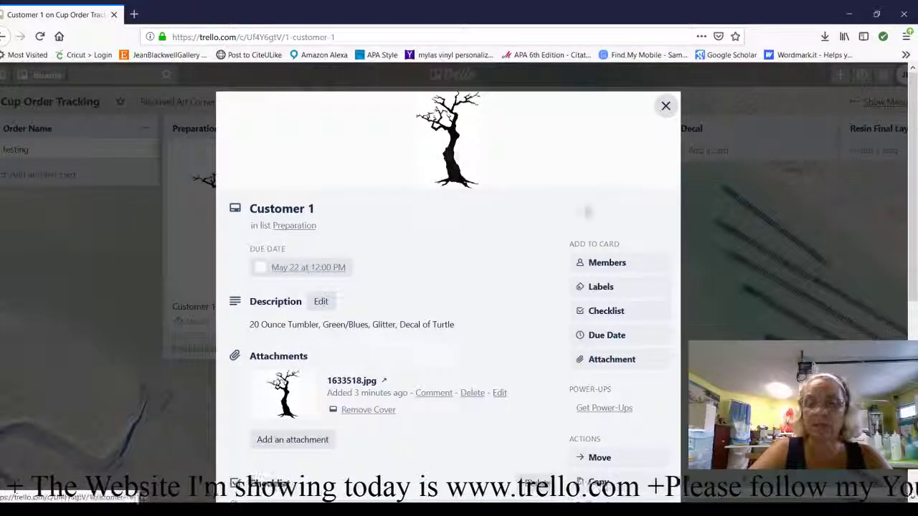
{"action": "scroll", "coordinate": [416, 368], "scroll_direction": "down", "scroll_amount": 8}
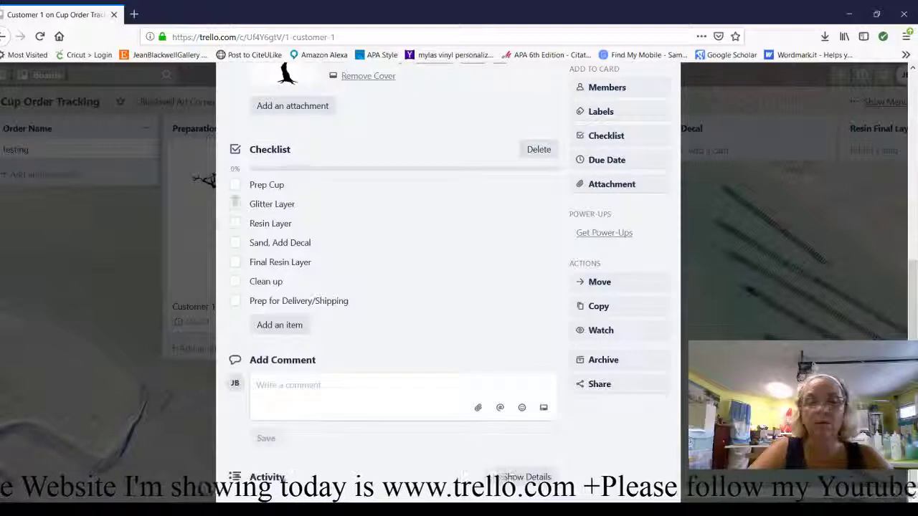
{"action": "left_click", "coordinate": [236, 185]}
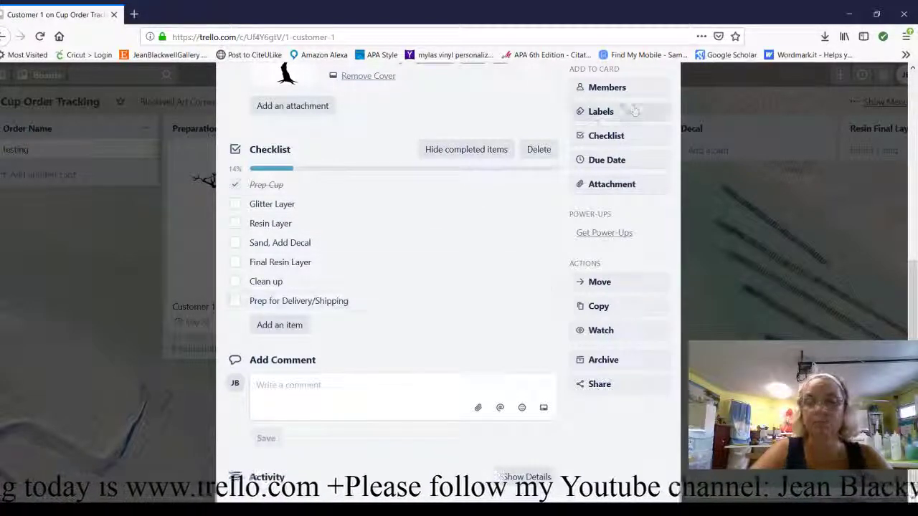
{"action": "scroll", "coordinate": [517, 210], "scroll_direction": "up", "scroll_amount": 5}
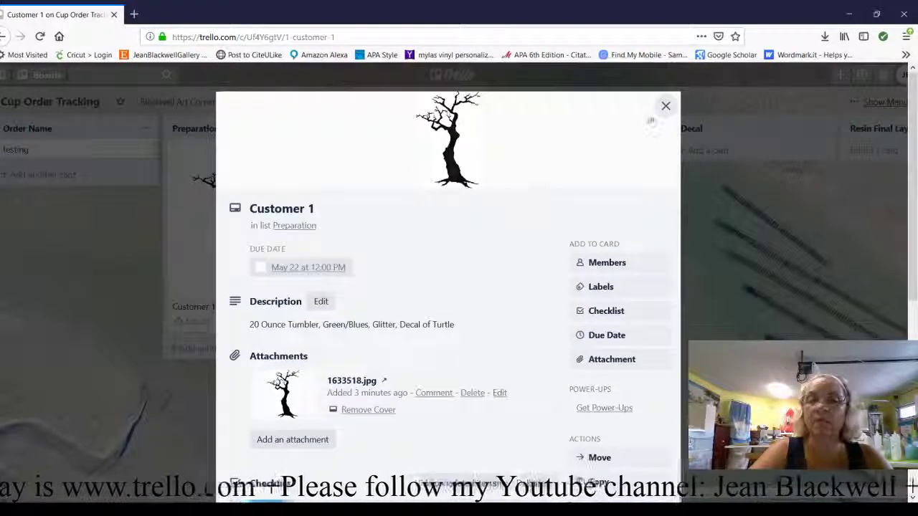
{"action": "left_click", "coordinate": [665, 107]}
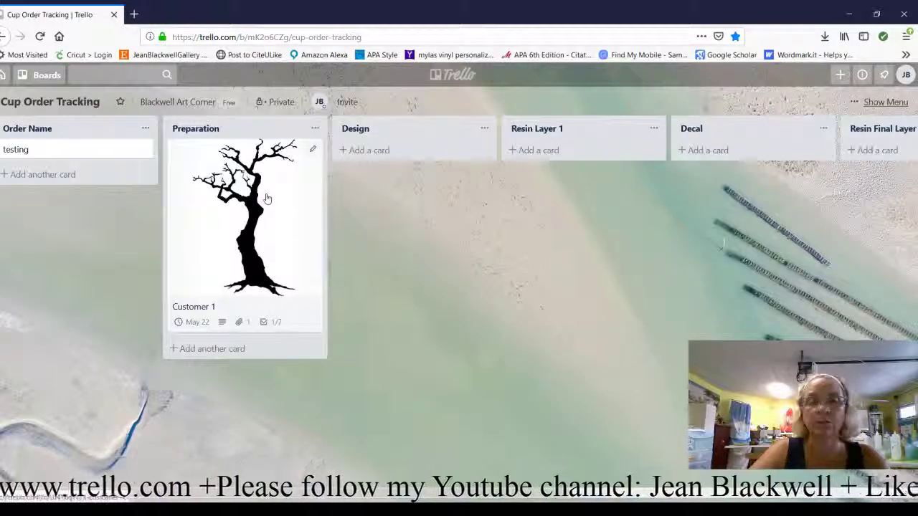
Move the Customer 1 card to the Design list and on to the Resin Layer 1 list
{"action": "left_click_drag", "start_coordinate": [266, 198], "coordinate": [453, 207]}
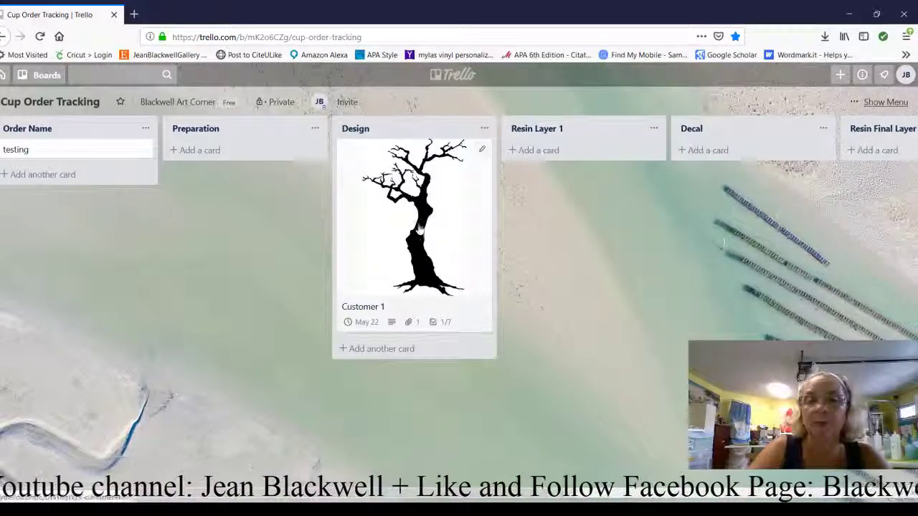
{"action": "left_click_drag", "start_coordinate": [419, 231], "coordinate": [579, 231]}
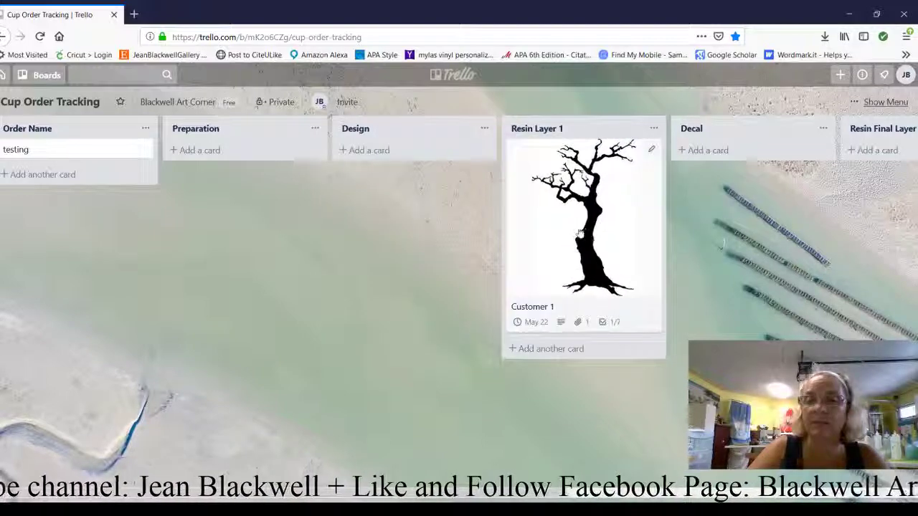
Mark Glitter Layer, Resin Layer, Sand, Add Decal and Final Resin Layer as complete in the Customer 1 card's checklist and close the card
{"action": "left_click", "coordinate": [579, 231]}
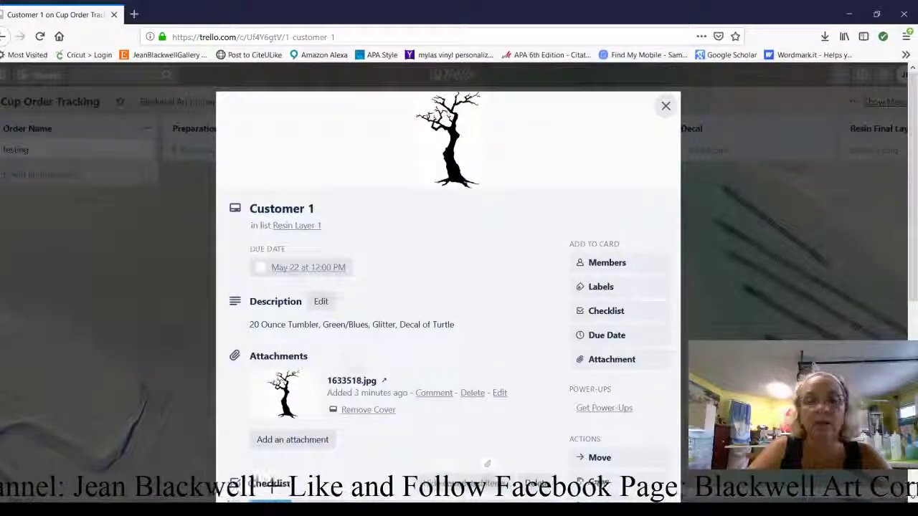
{"action": "scroll", "coordinate": [359, 381], "scroll_direction": "down", "scroll_amount": 5}
{"action": "left_click", "coordinate": [235, 204]}
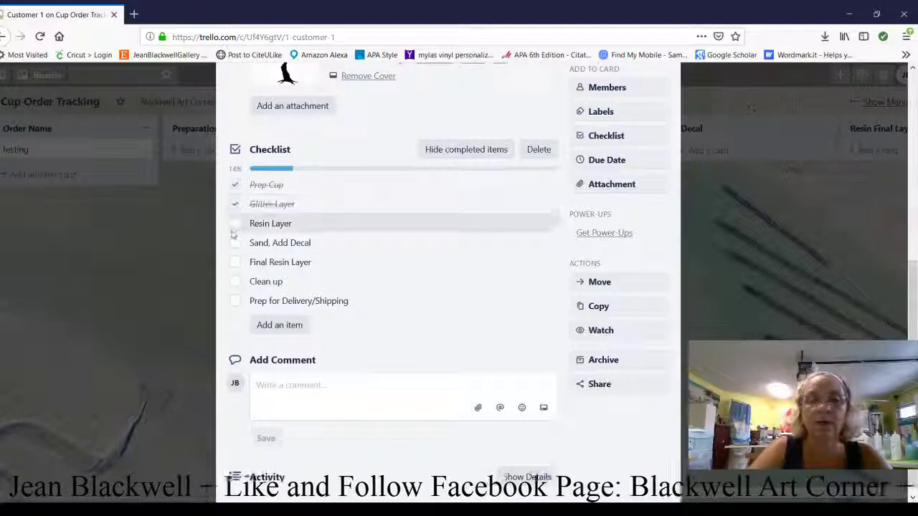
{"action": "left_click", "coordinate": [235, 223]}
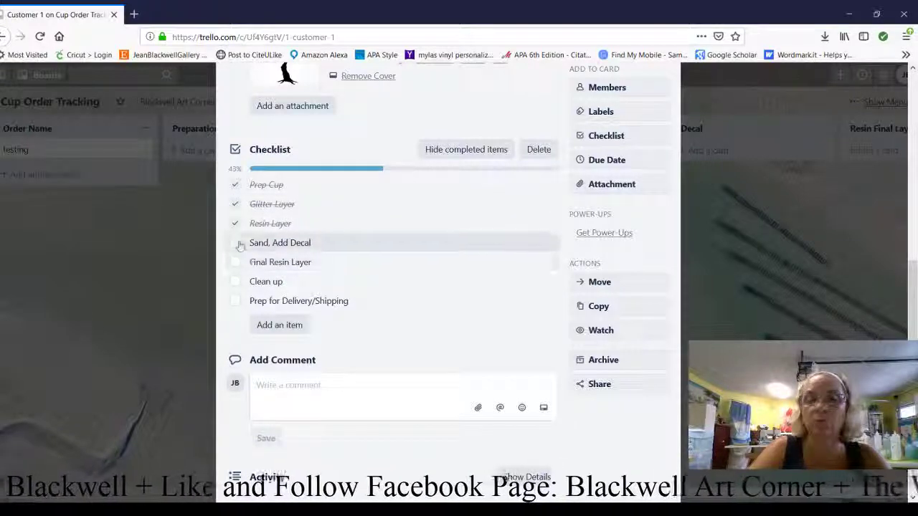
{"action": "left_click", "coordinate": [237, 243]}
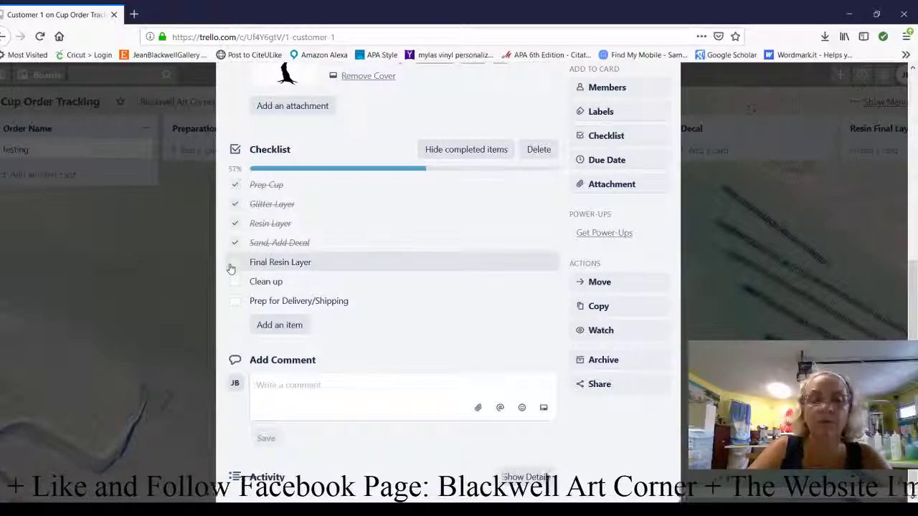
{"action": "left_click", "coordinate": [232, 265]}
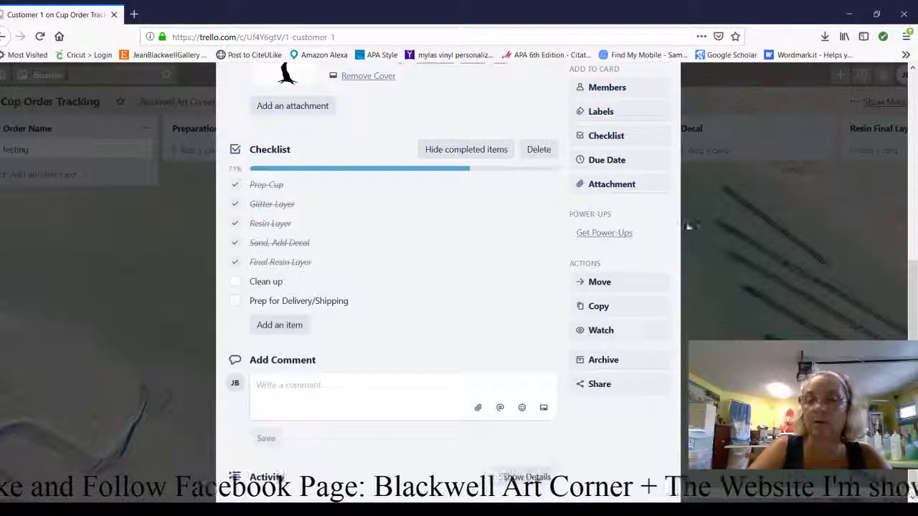
{"action": "left_click", "coordinate": [707, 281]}
{"action": "double_click", "coordinate": [707, 280]}
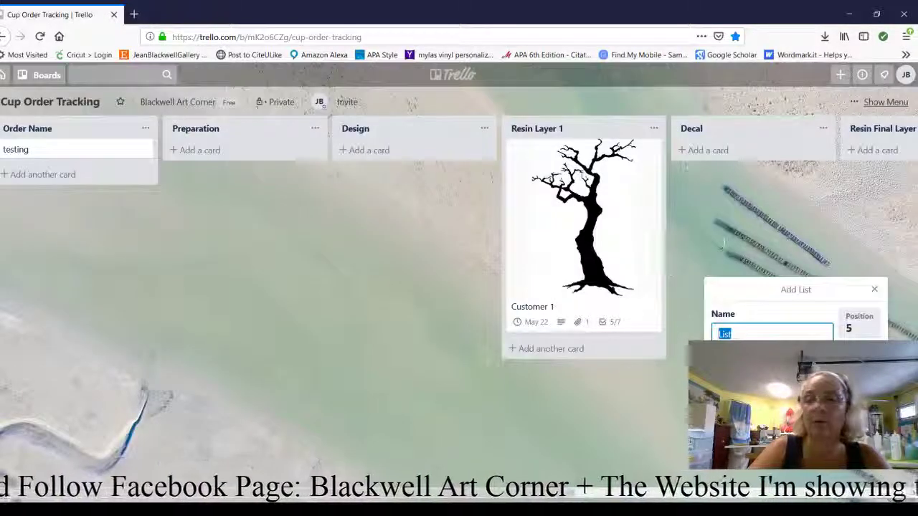
{"action": "left_click", "coordinate": [874, 289]}
{"action": "double_click", "coordinate": [733, 292]}
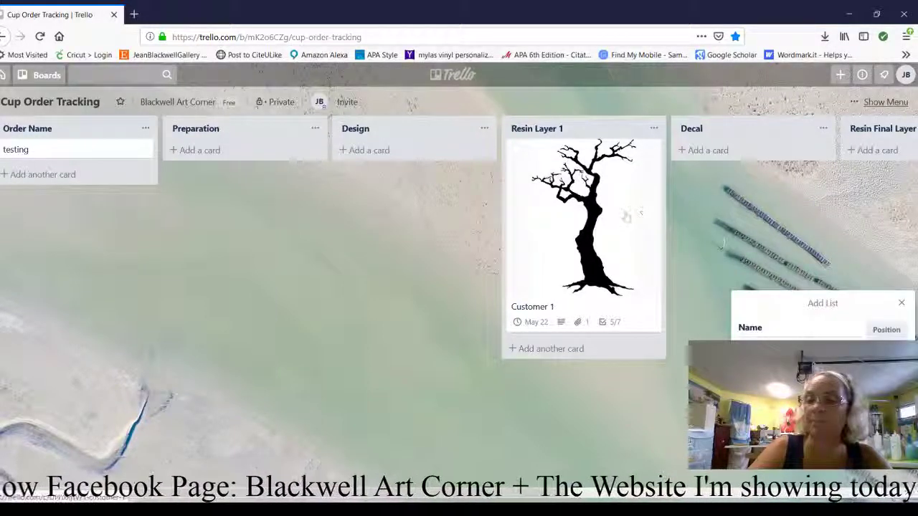
{"action": "key", "text": "Escape"}
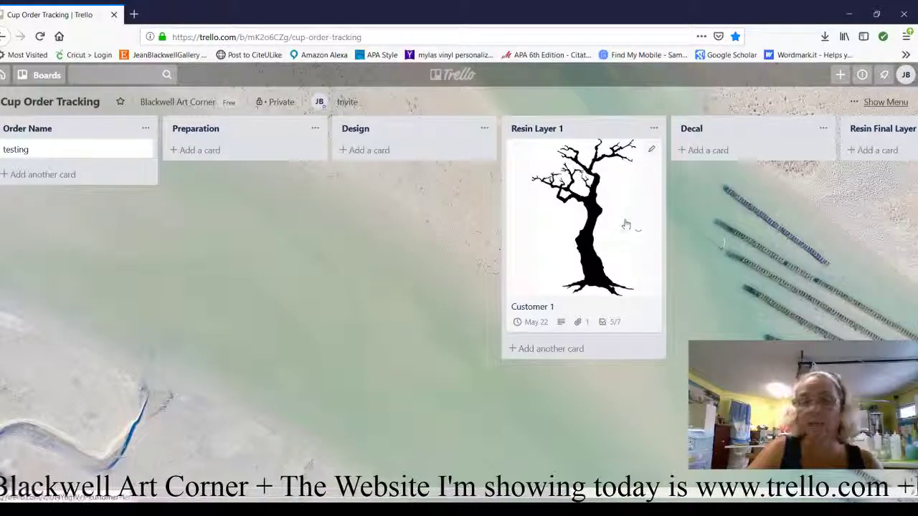
Move the Customer 1 card from the Resin Layer 1 list back to the Preparation list
{"action": "left_click_drag", "start_coordinate": [615, 227], "coordinate": [308, 241]}
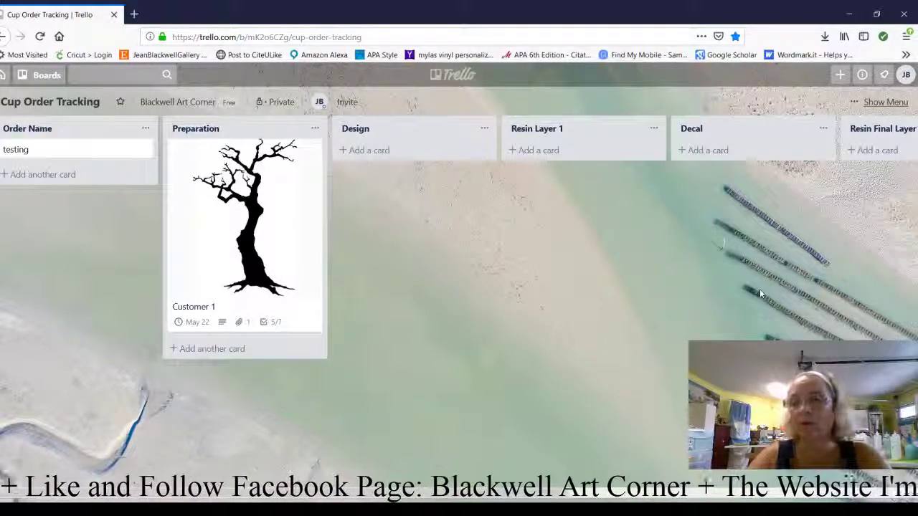
{"action": "scroll", "coordinate": [760, 289], "scroll_direction": "right", "scroll_amount": 5}
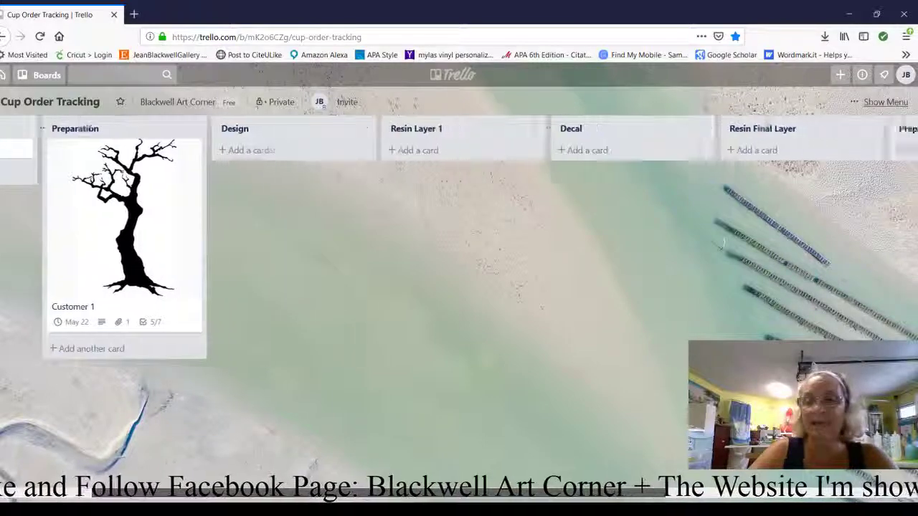
{"action": "scroll", "coordinate": [459, 237], "scroll_direction": "left", "scroll_amount": 5}
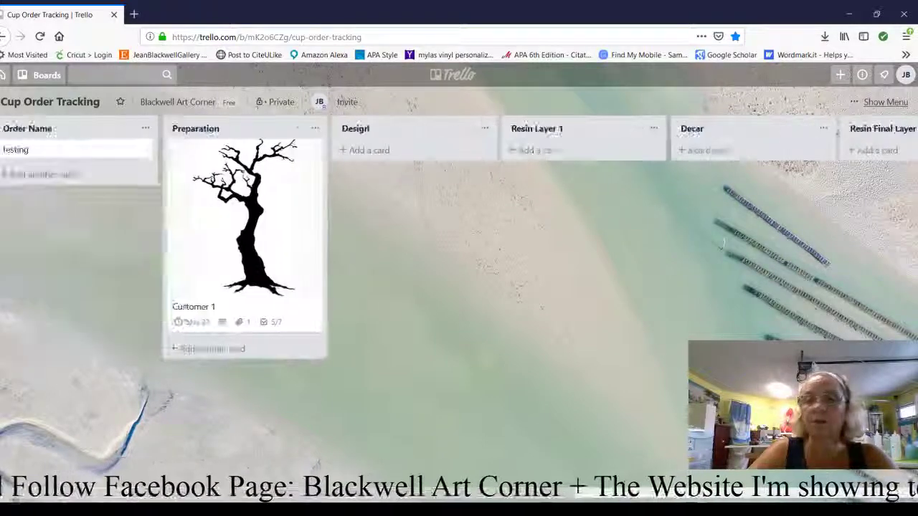